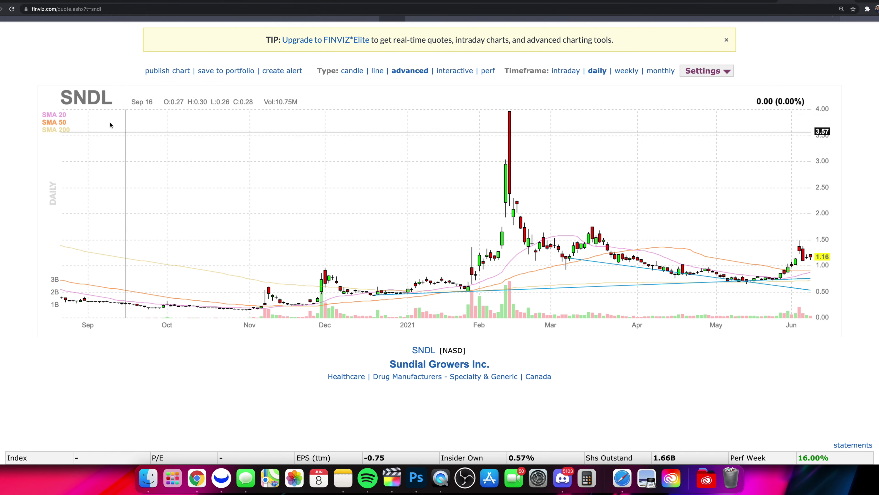
- Scroll through Finviz's SNDL quote page to review the fundamentals table
scroll(407, 186, up, 1)
scroll(408, 185, down, 3)
scroll(407, 186, up, 3)
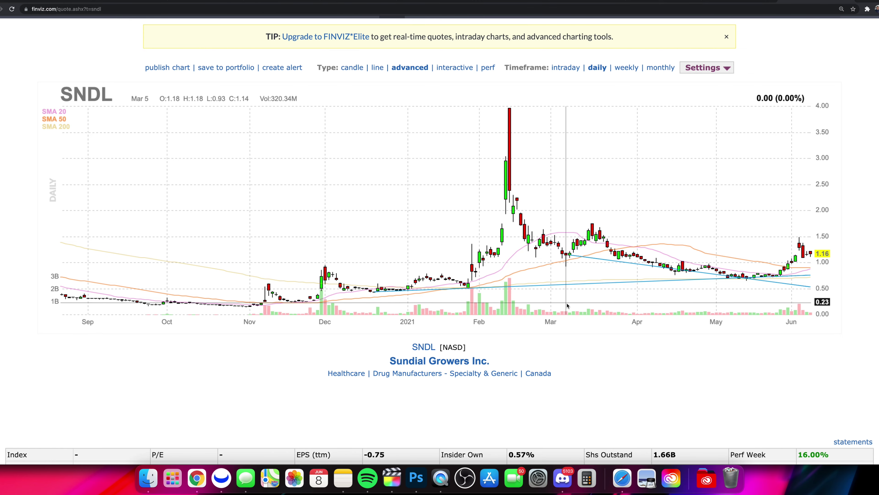
scroll(567, 308, down, 1)
scroll(567, 307, up, 3)
scroll(567, 305, down, 2)
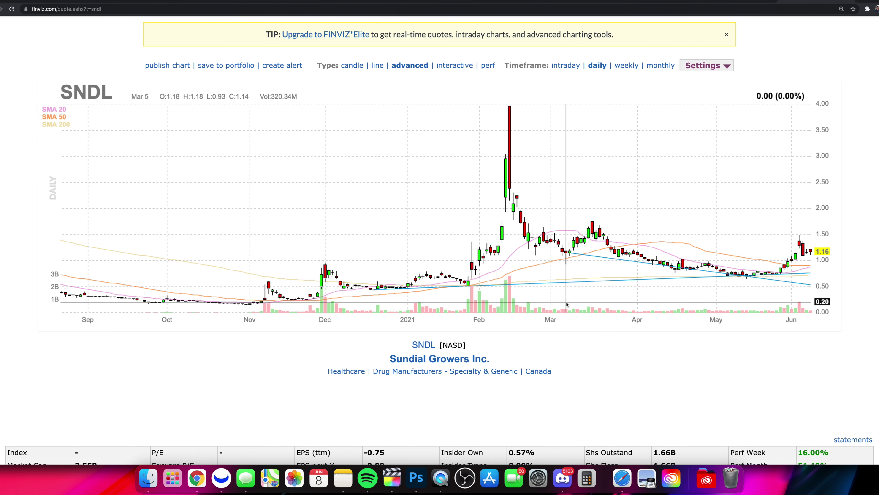
scroll(677, 283, down, 3)
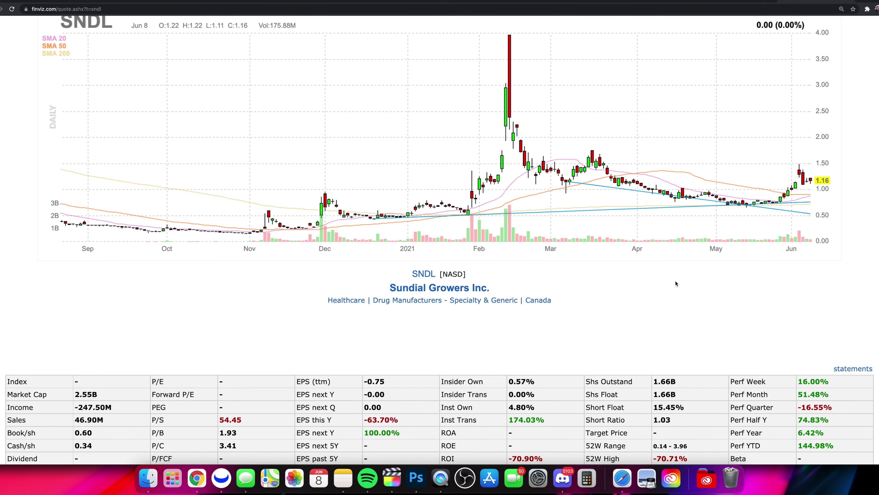
scroll(675, 286, down, 2)
scroll(670, 290, up, 3)
scroll(668, 290, down, 2)
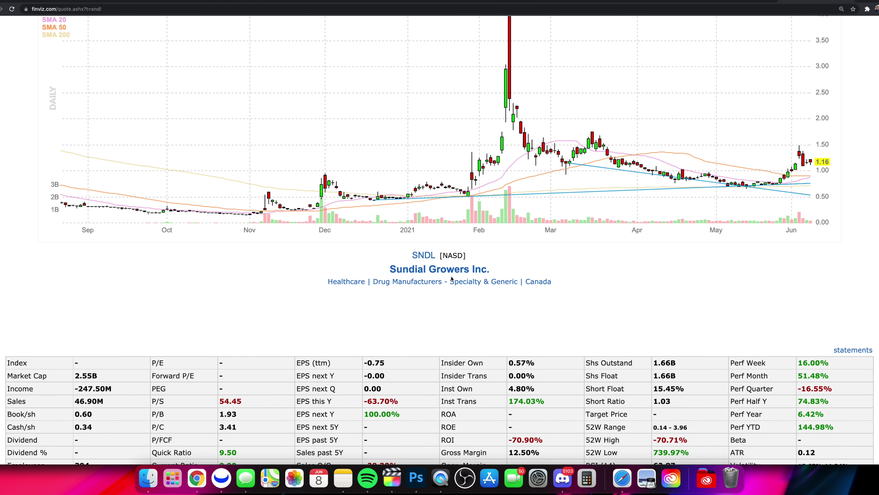
scroll(681, 260, down, 3)
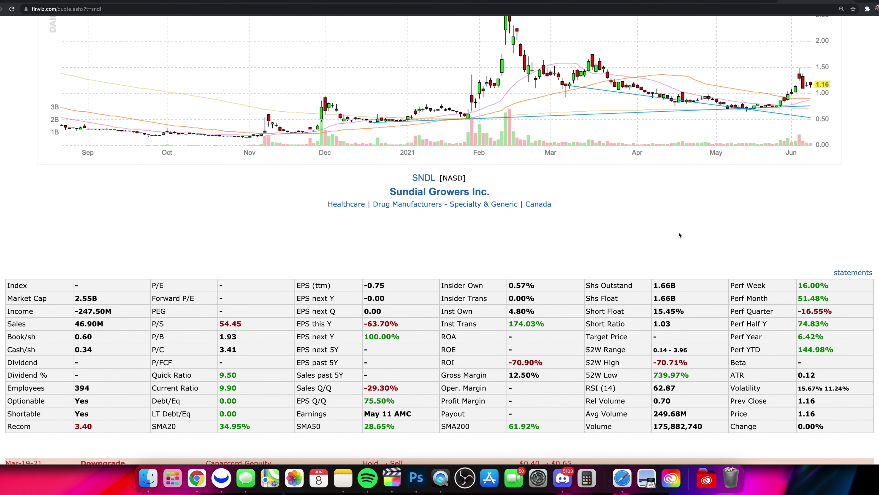
scroll(677, 236, up, 7)
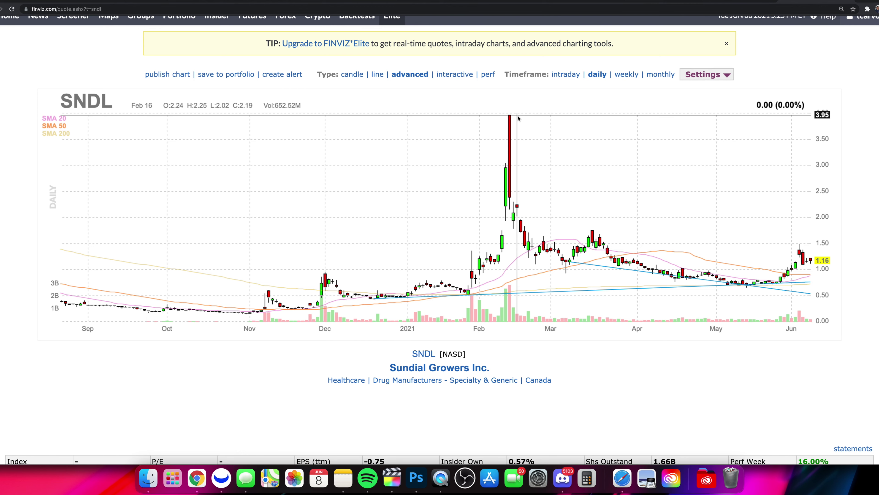
- Highlight the 15.45% short float, then the 1.66B share float figure
scroll(507, 152, up, 1)
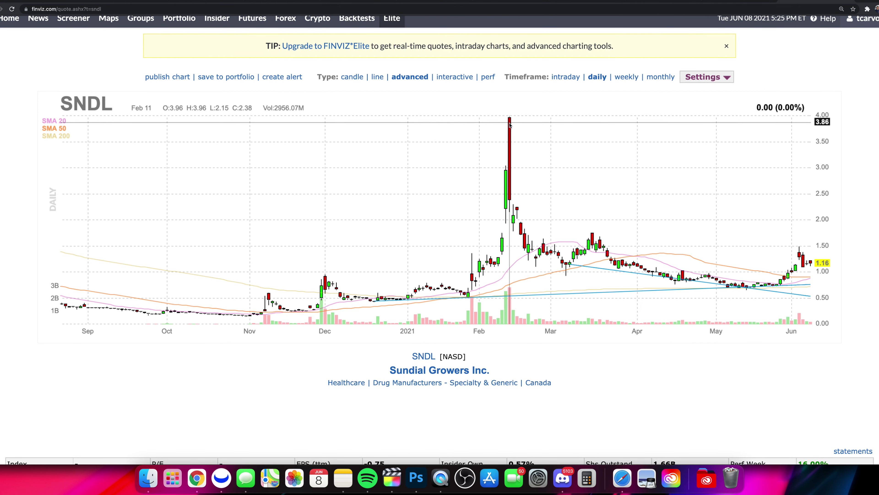
scroll(510, 125, up, 1)
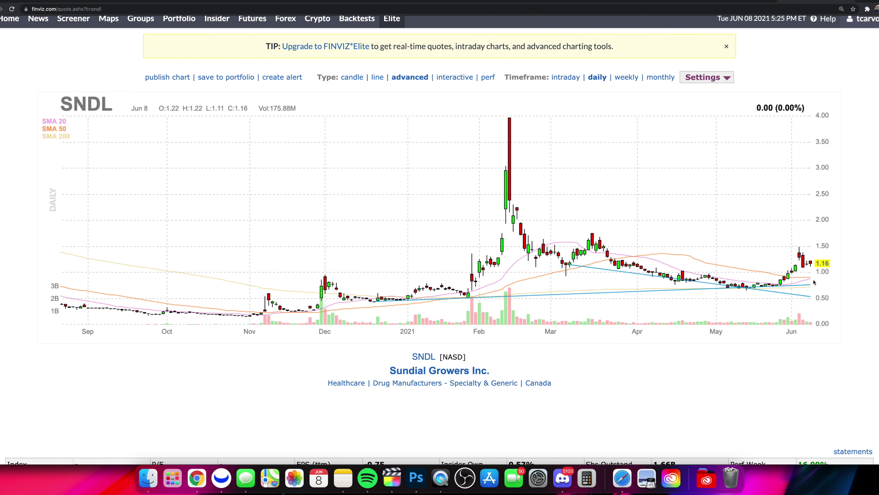
scroll(811, 277, down, 6)
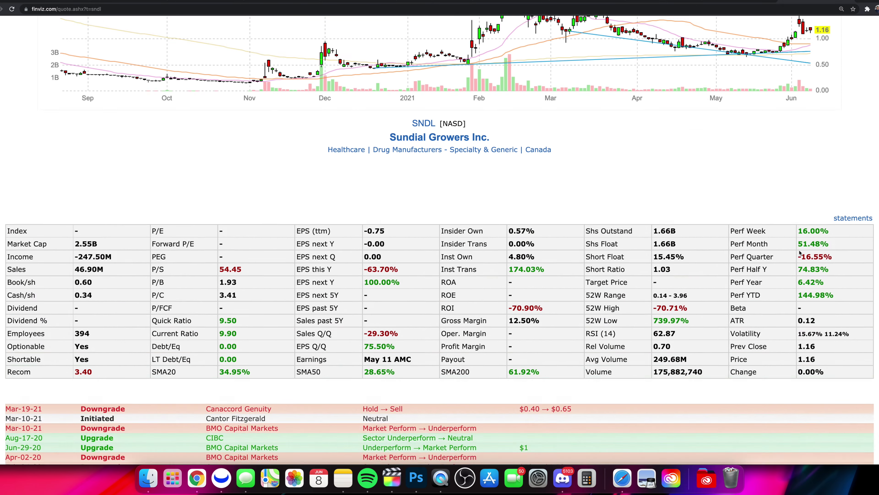
scroll(800, 253, up, 1)
drag(653, 301, 685, 301)
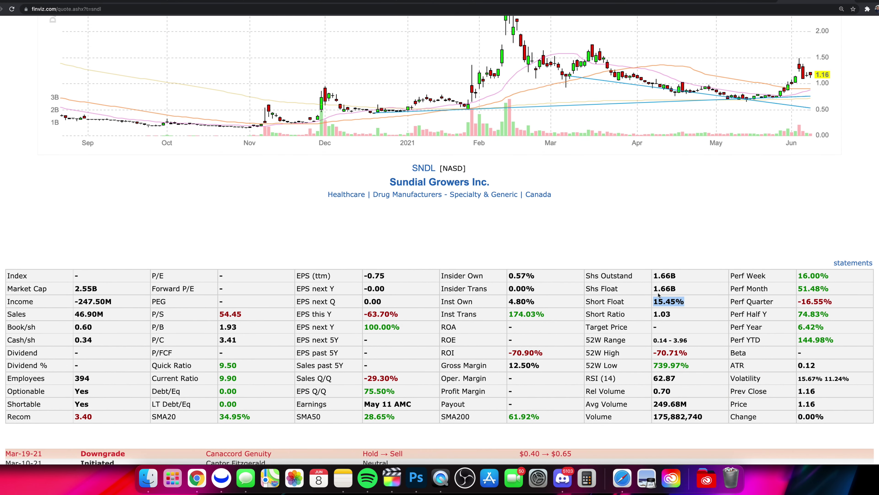
drag(653, 288, 682, 292)
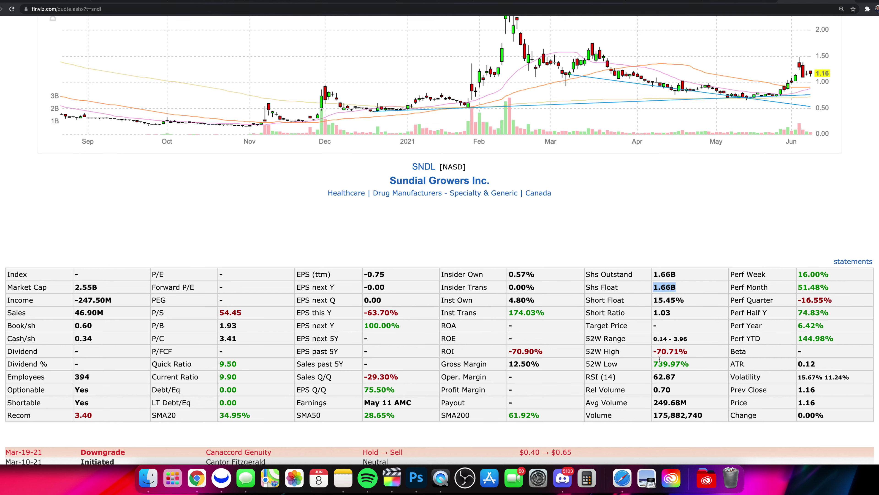
scroll(483, 199, up, 5)
scroll(650, 295, down, 3)
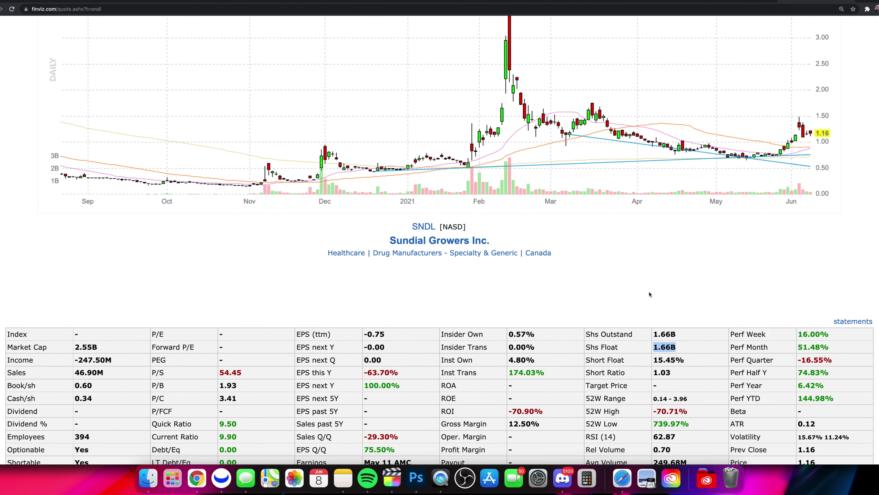
scroll(650, 294, up, 6)
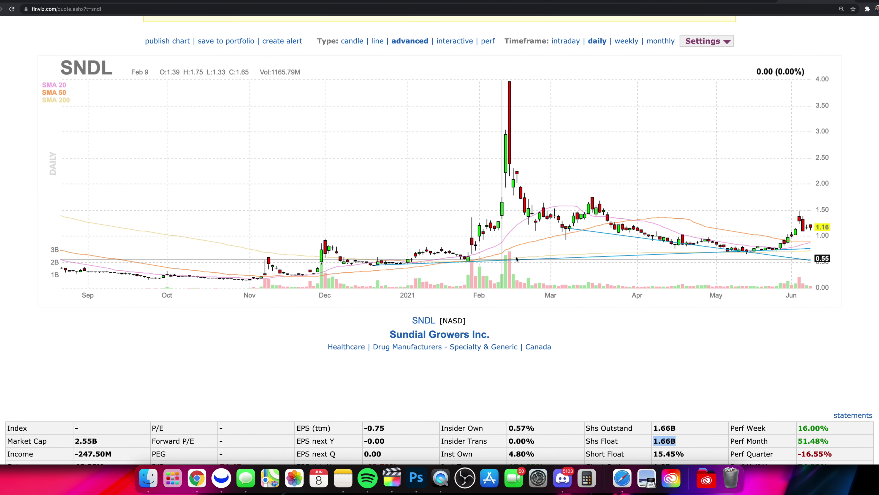
scroll(677, 374, down, 3)
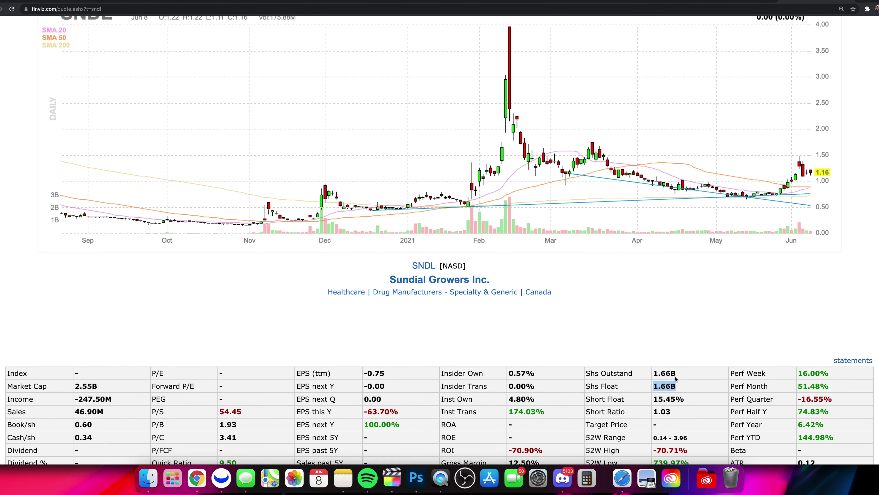
scroll(636, 298, down, 2)
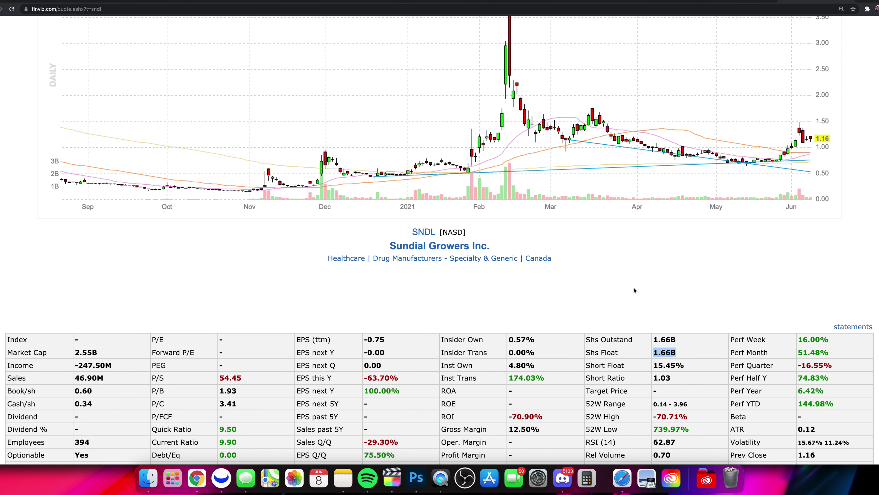
scroll(635, 290, down, 3)
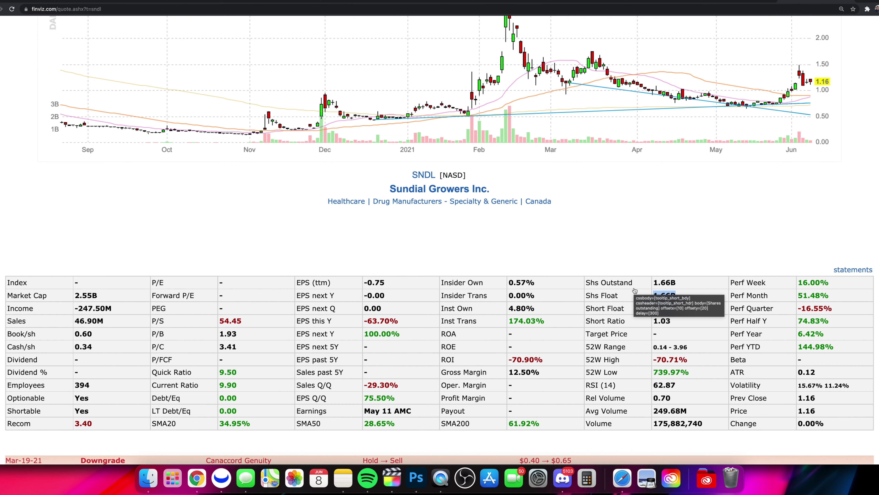
scroll(634, 290, up, 10)
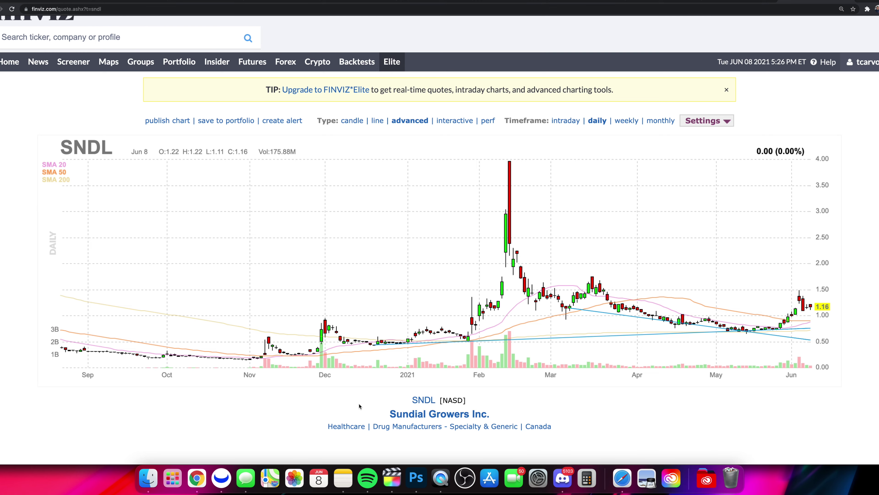
scroll(360, 406, down, 2)
- Bring up Webull's SNDL daily chart, adjust the view, and switch to hourly candles
key(super+Tab)
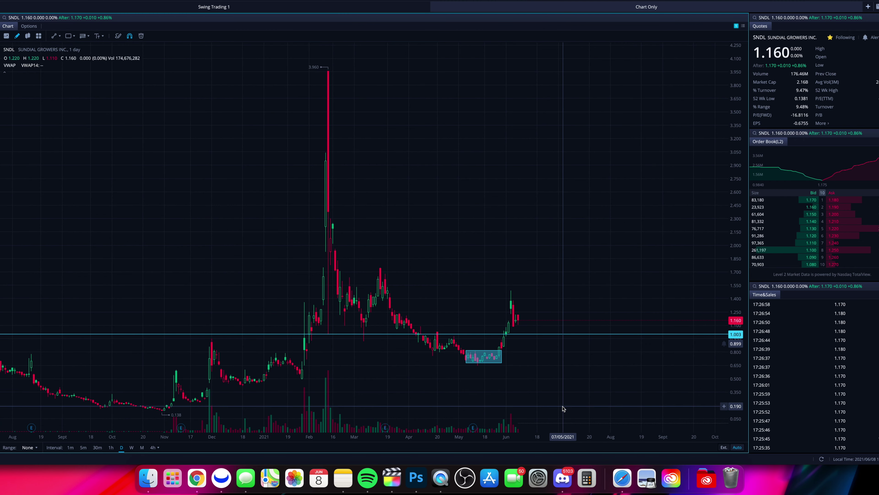
scroll(563, 409, up, 5)
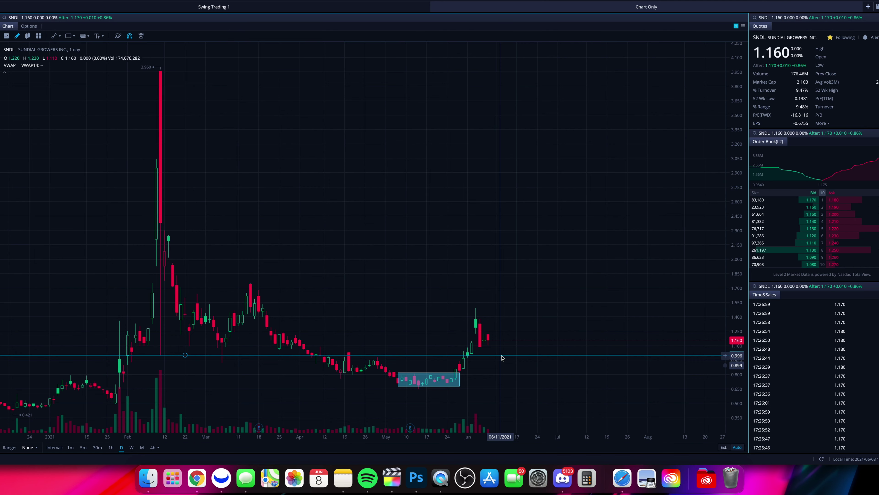
scroll(506, 356, left, 5)
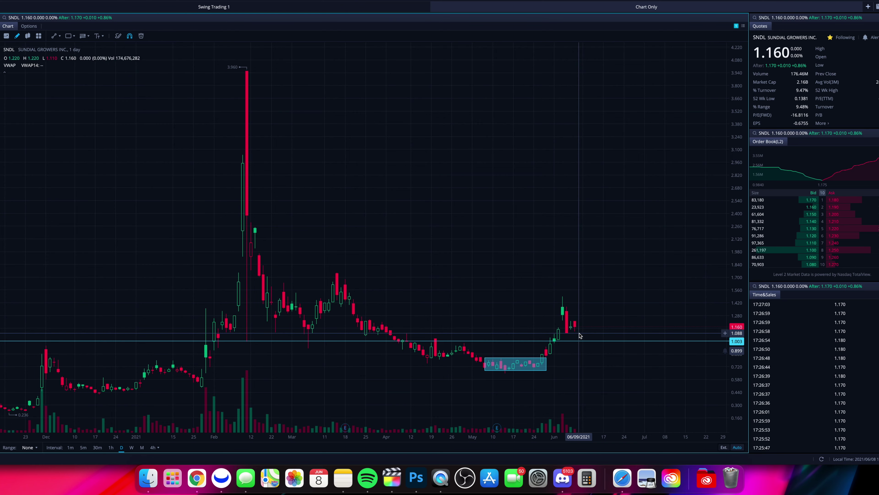
scroll(589, 322, up, 3)
scroll(595, 354, up, 3)
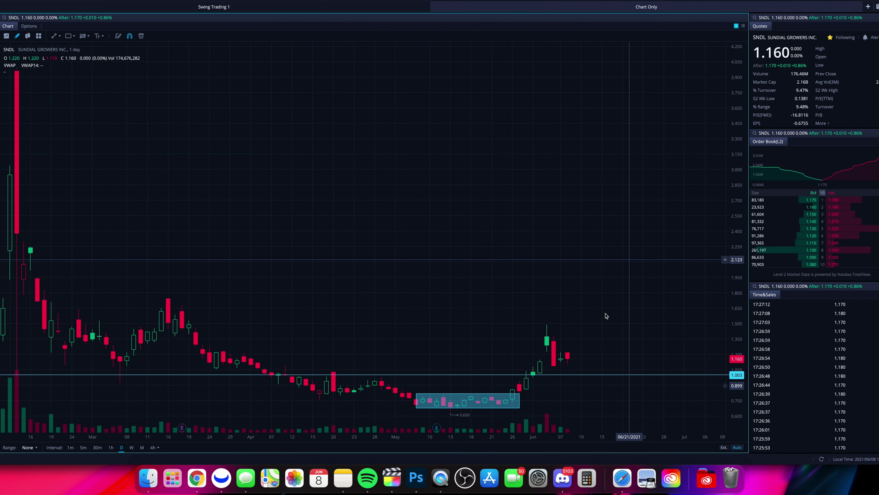
click(111, 448)
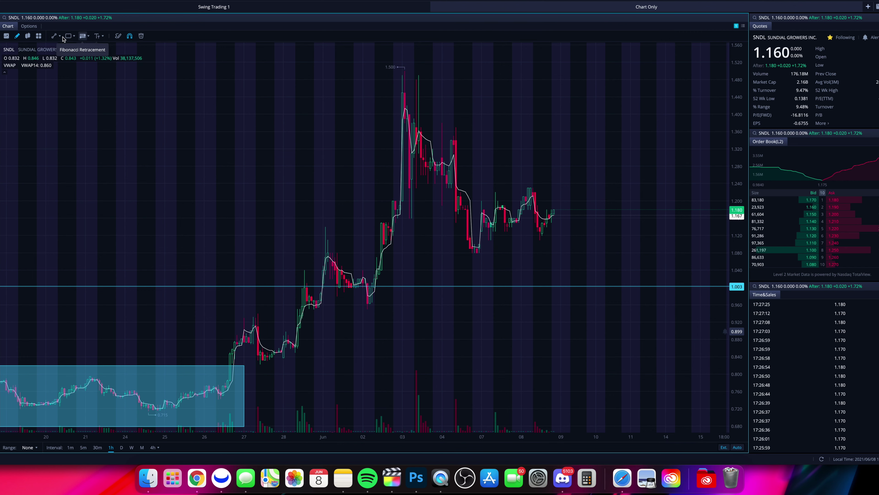
- Draw a trendline from the June 2 low near 0.95 up to the right, beneath the latest candles
click(53, 35)
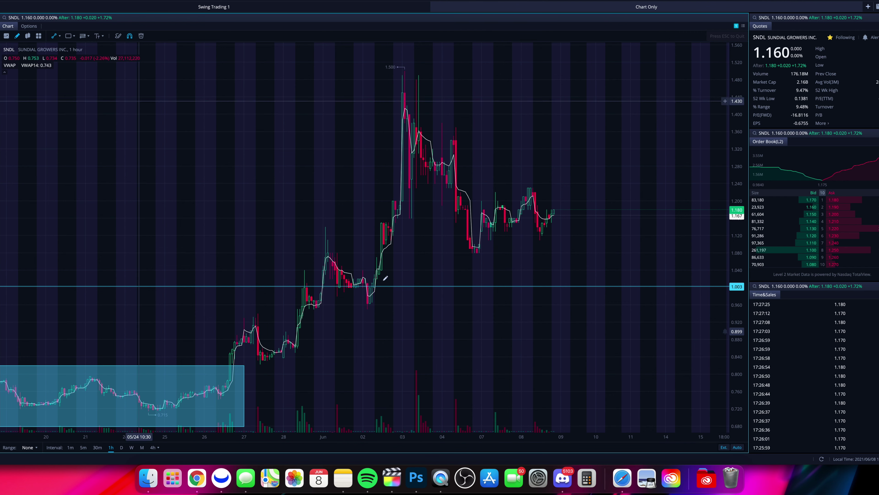
click(365, 309)
click(648, 197)
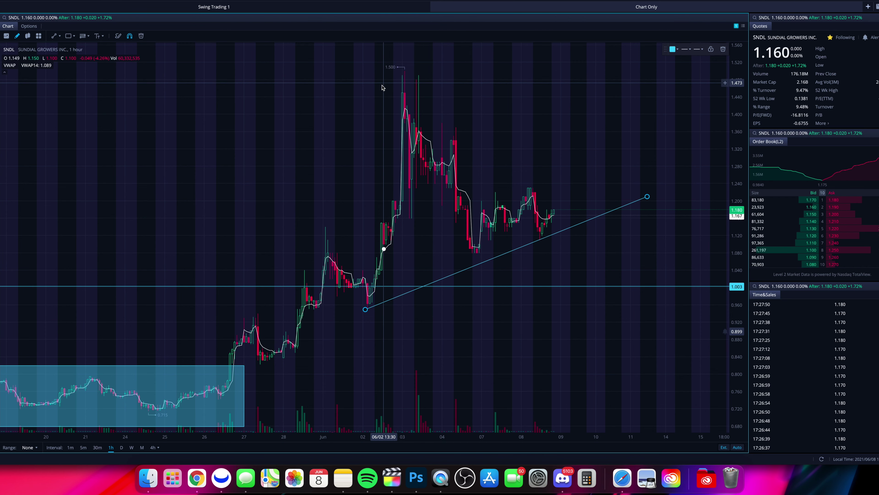
- Switch SNDL back to daily candles and zoom to see the trendline beside the May box
click(122, 447)
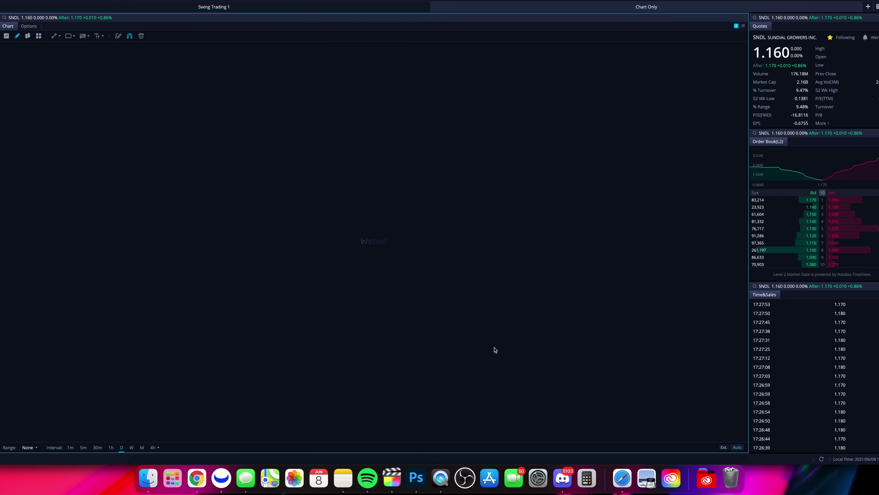
scroll(556, 291, up, 3)
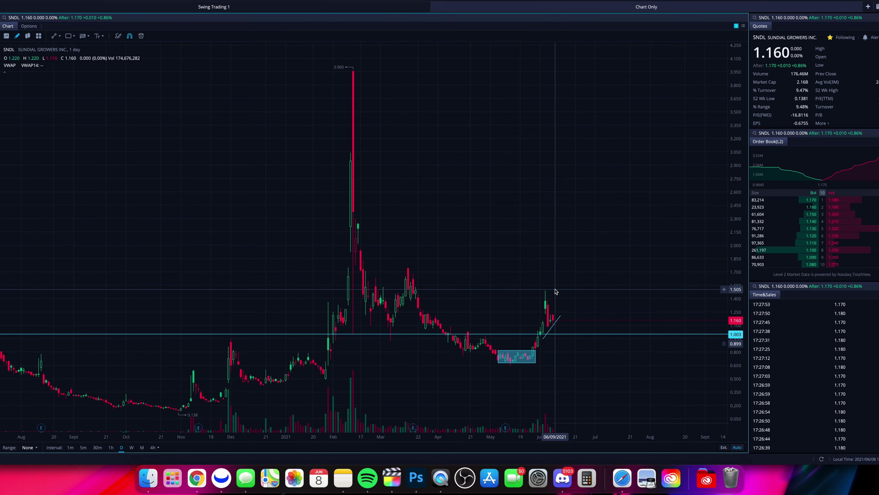
scroll(328, 298, up, 2)
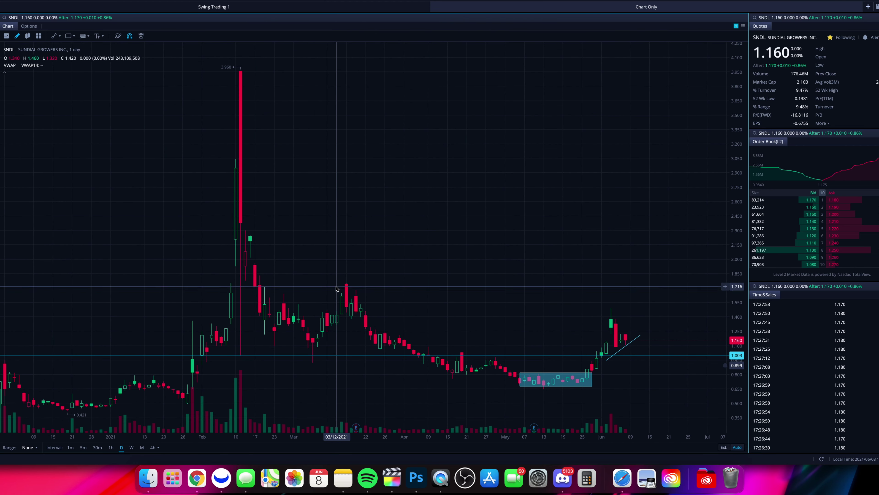
scroll(333, 294, up, 3)
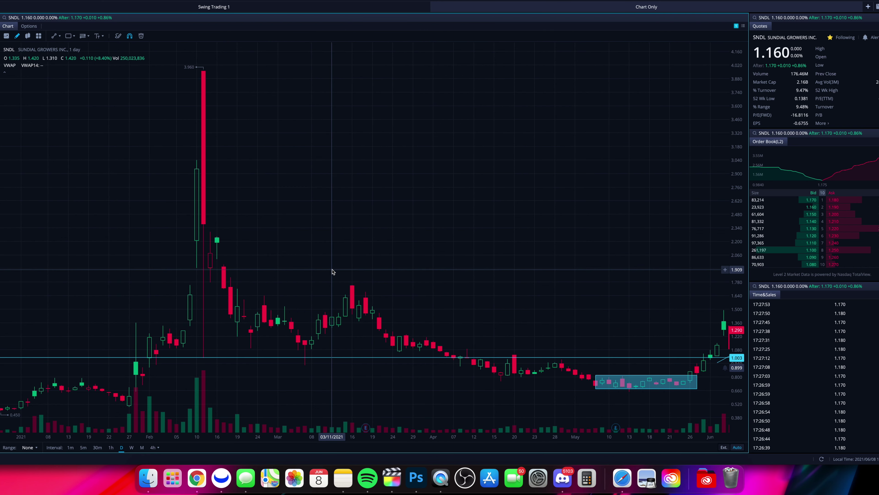
scroll(331, 267, down, 4)
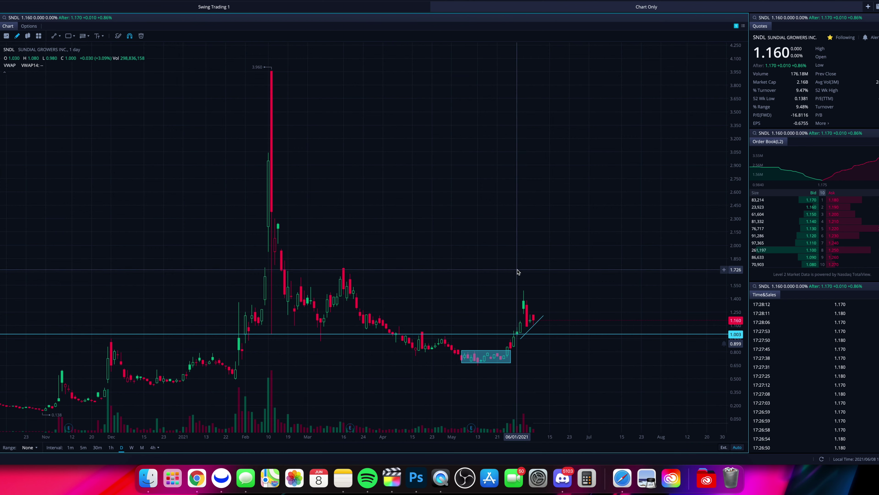
- Fix the horizontal support line at 1.003 and zoom the daily chart to review all drawings
scroll(542, 338, up, 3)
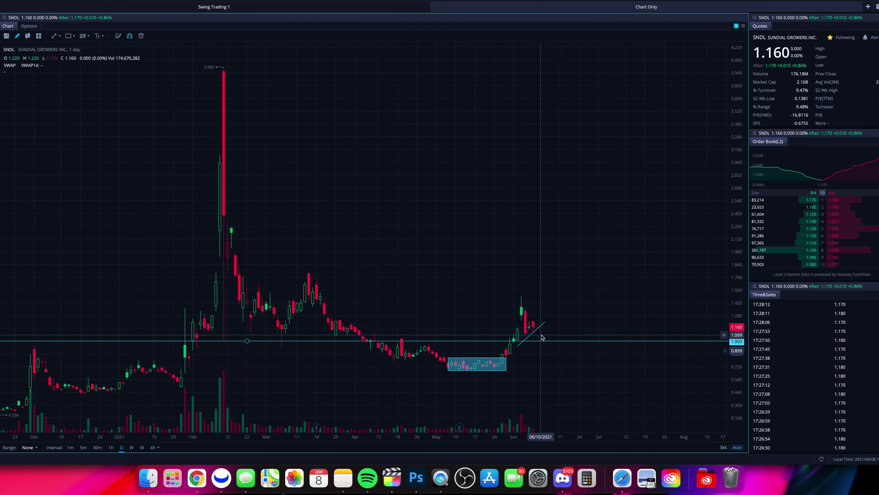
scroll(444, 398, up, 3)
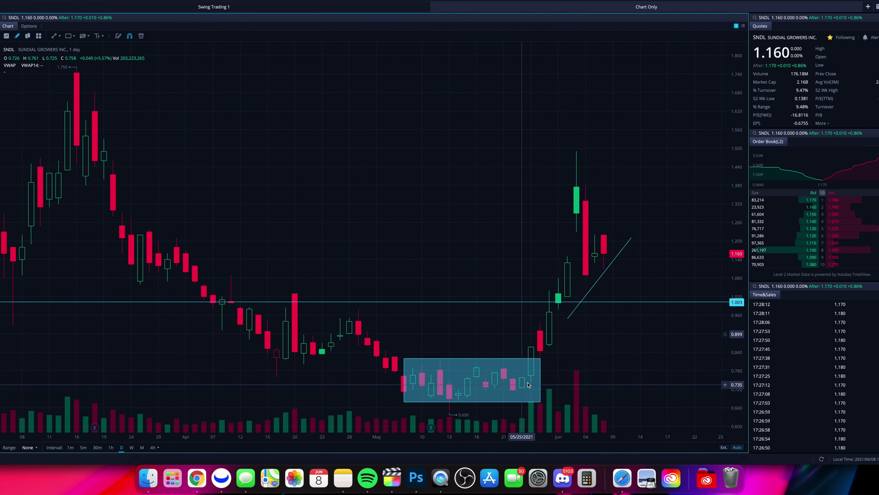
click(654, 304)
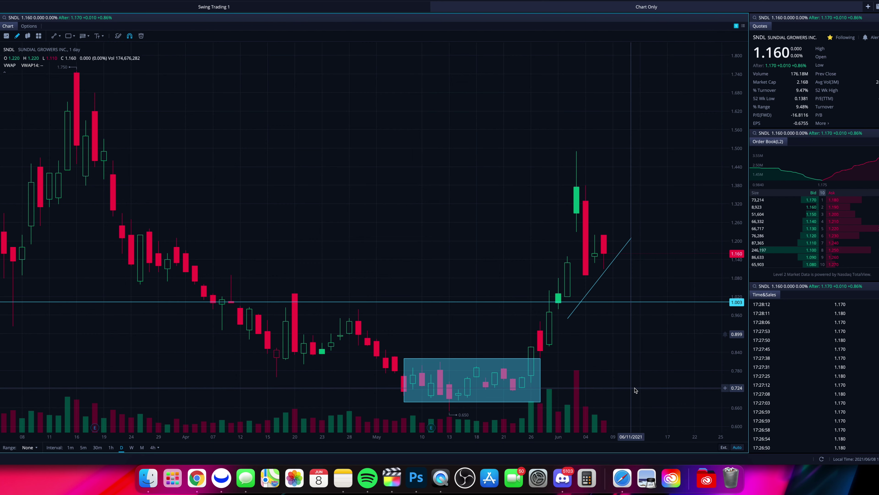
scroll(646, 359, down, 2)
scroll(646, 359, down, 3)
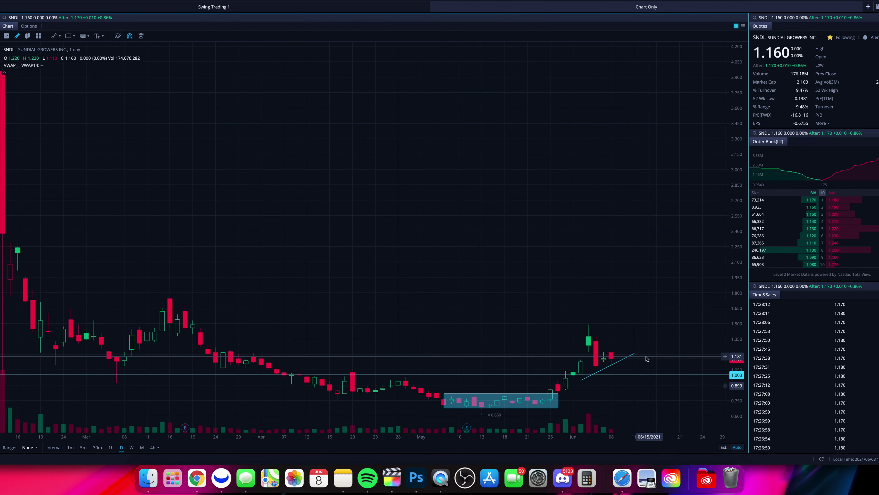
scroll(646, 359, up, 4)
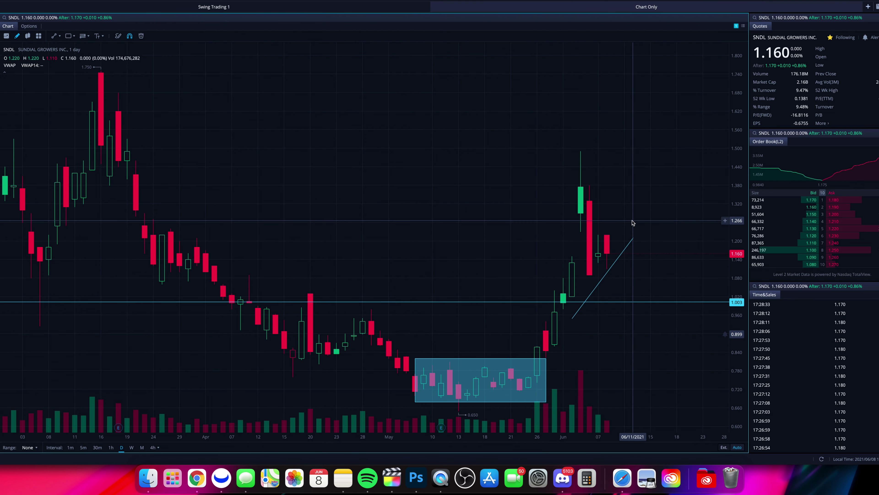
scroll(658, 387, down, 5)
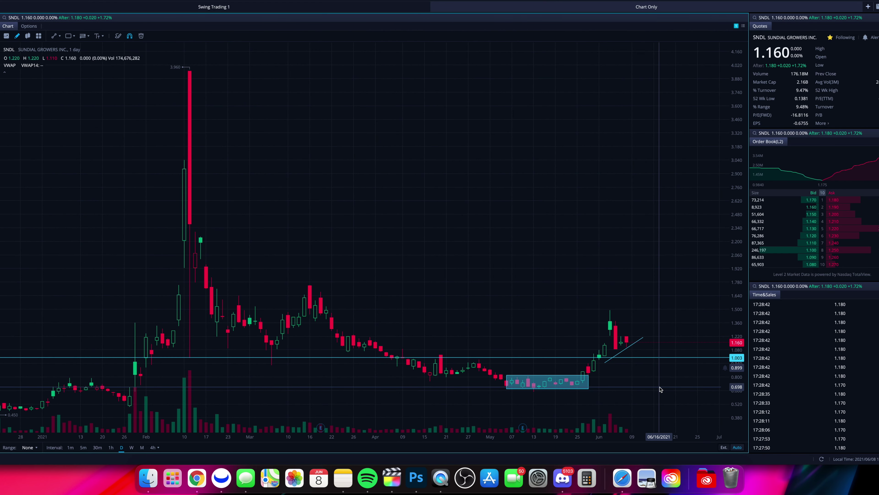
scroll(660, 389, left, 3)
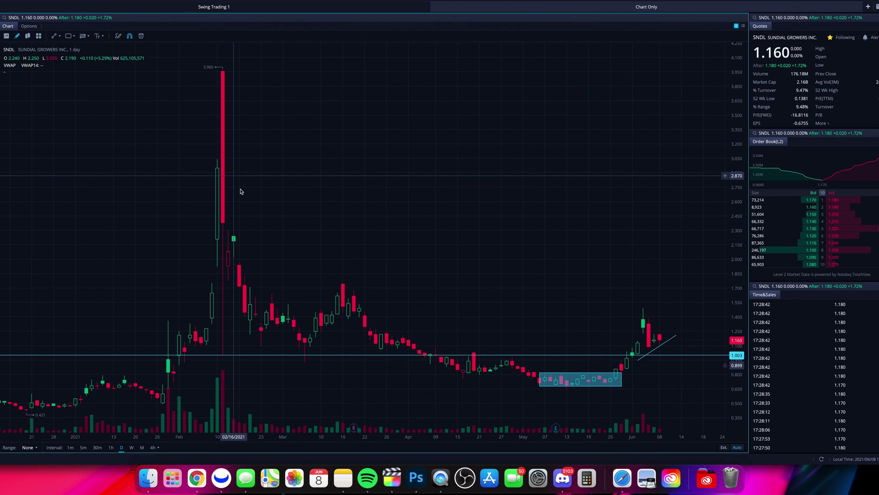
scroll(242, 191, right, 1)
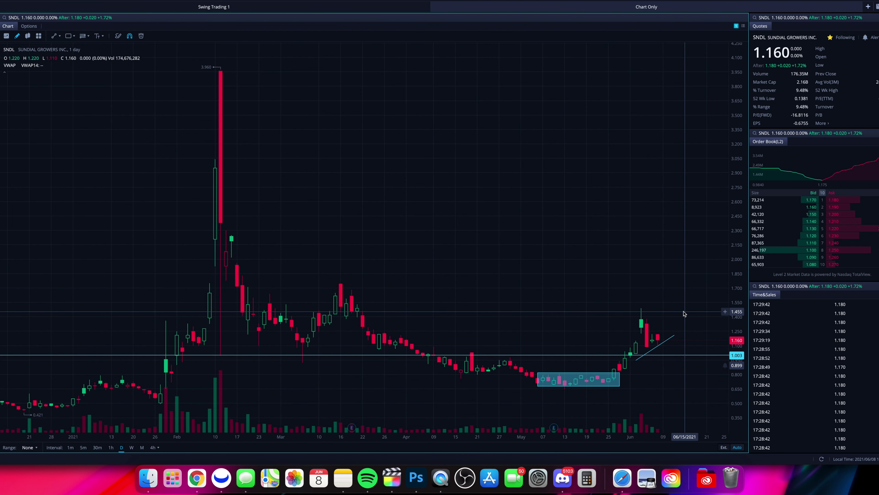
scroll(685, 311, up, 2)
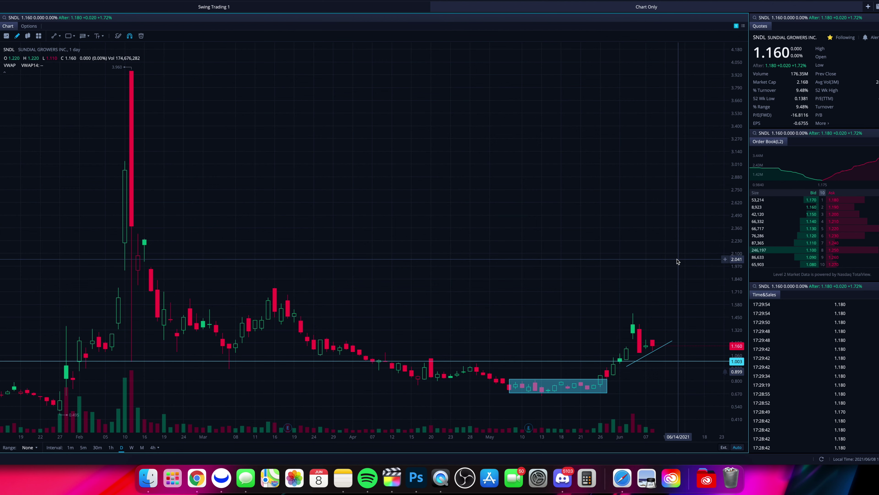
scroll(677, 260, down, 5)
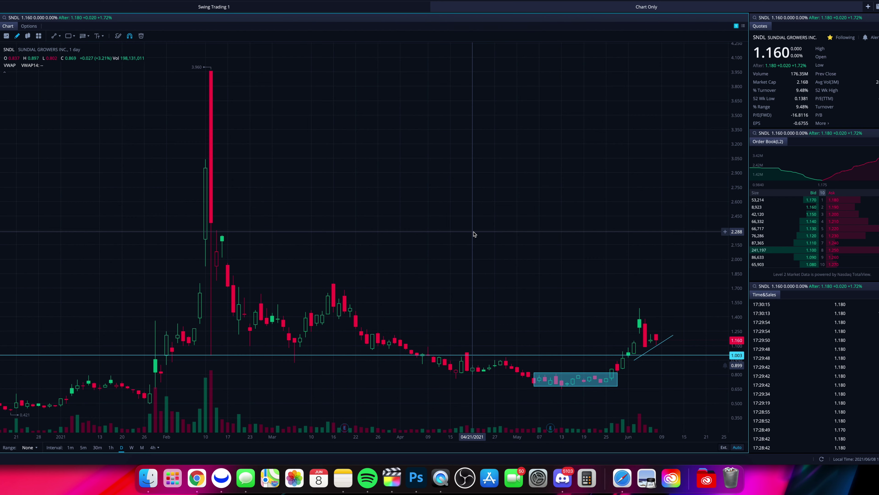
scroll(474, 234, down, 5)
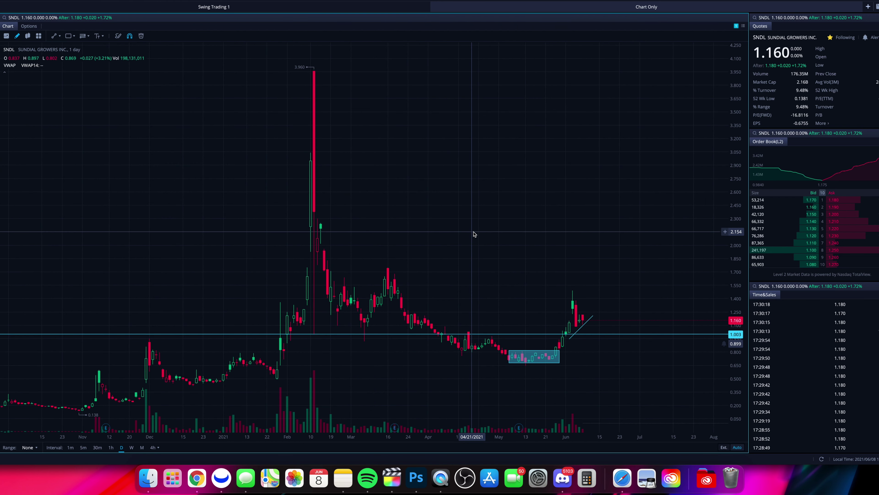